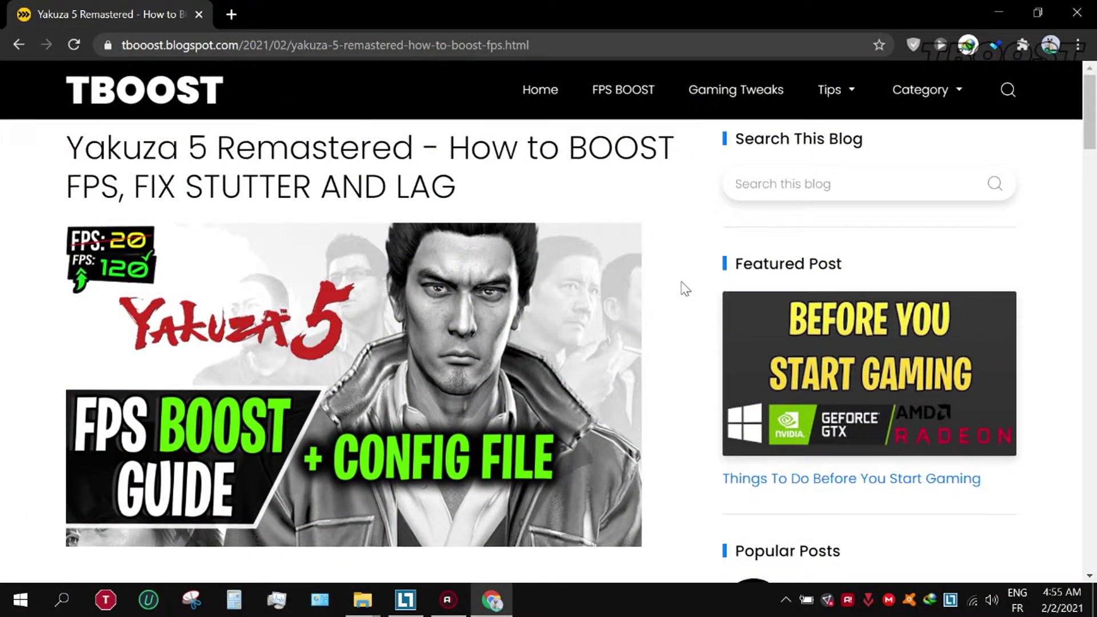
- Scroll down to the guide's download link and place the downloaded Yakuza 5.rar on the desktop
scroll(685, 289, down, 15)
scroll(685, 288, down, 20)
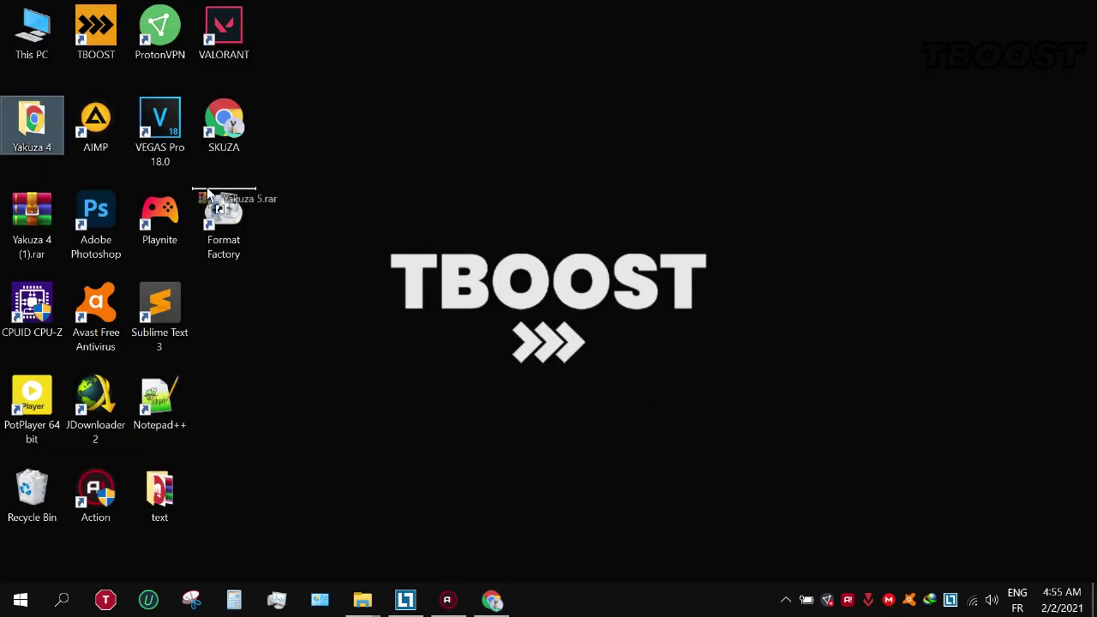
drag(206, 192, 45, 89)
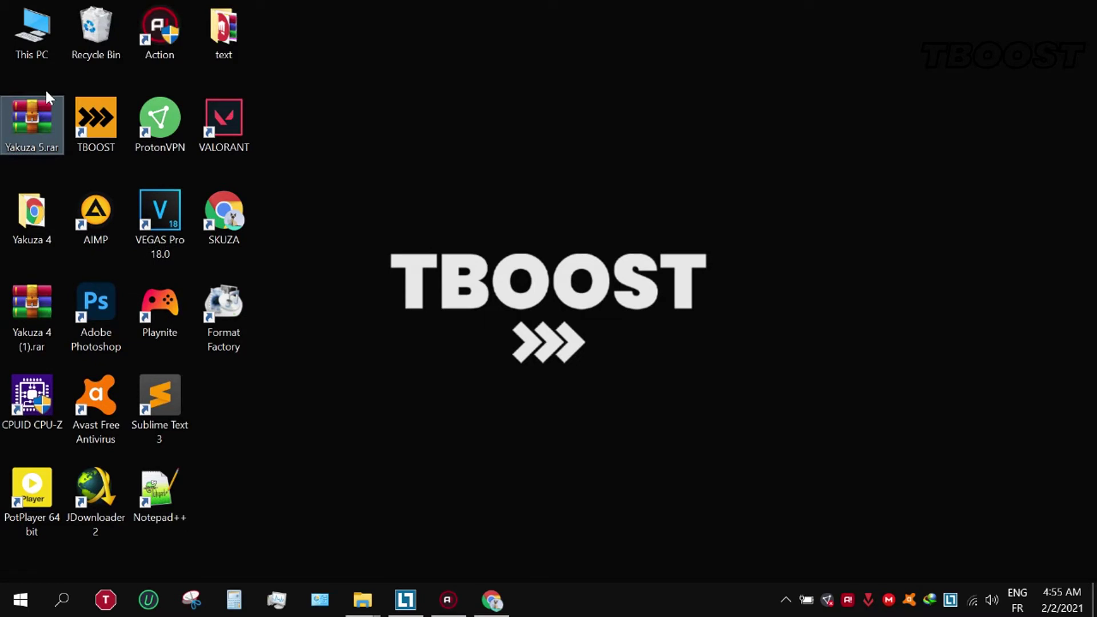
- Extract Yakuza 5.rar on the desktop and copy the Yakuza5 config folder inside it
right_click(35, 129)
click(98, 174)
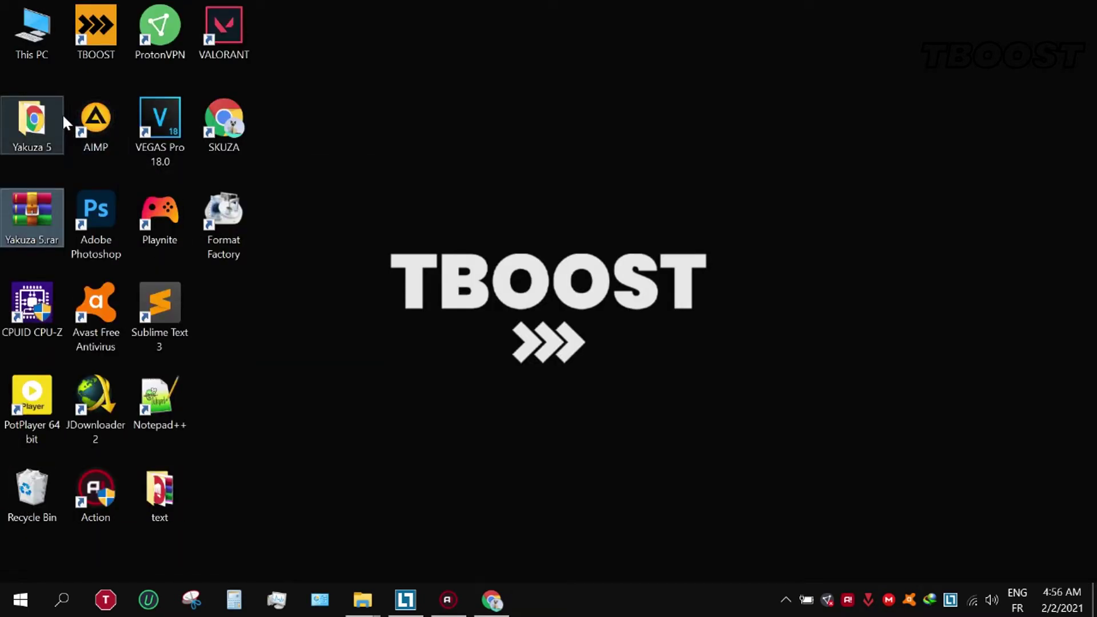
double_click(49, 115)
double_click(384, 143)
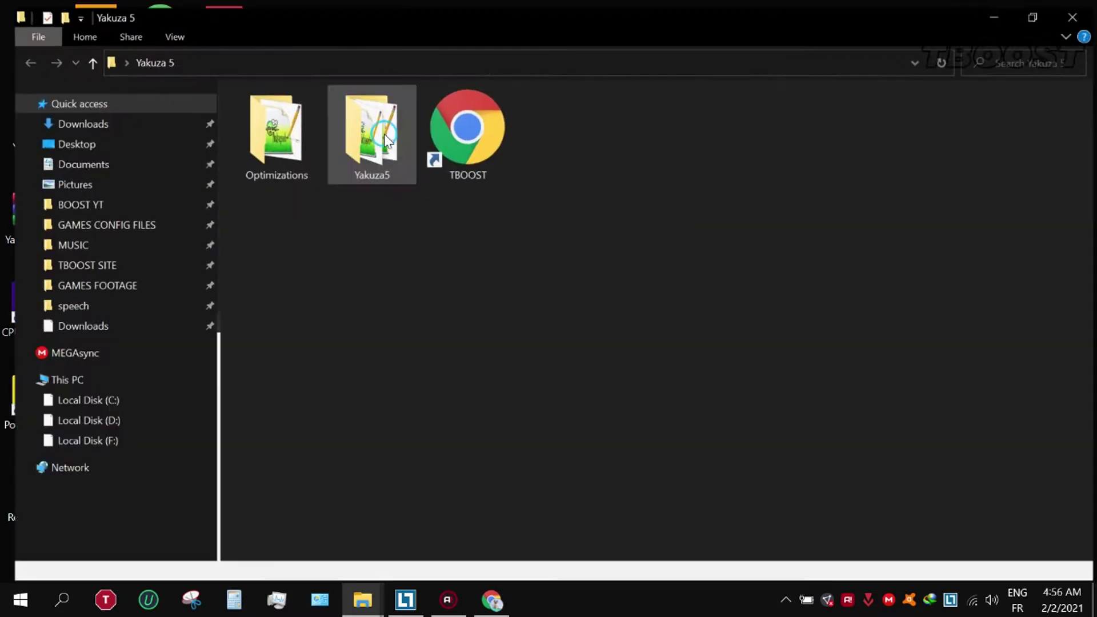
right_click(374, 137)
click(461, 460)
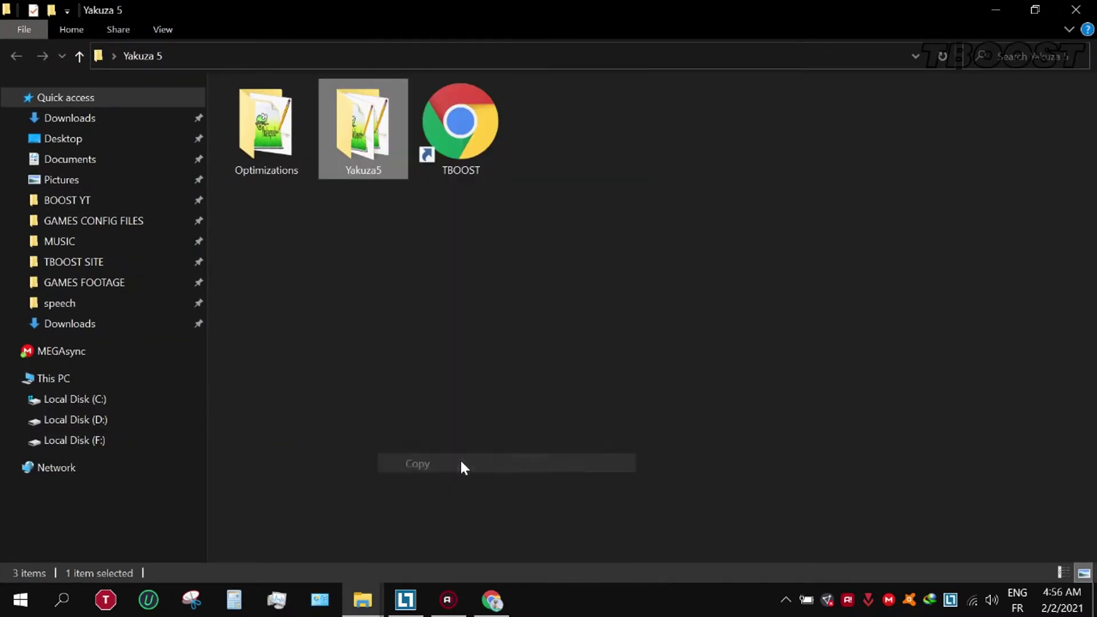
- Paste the Yakuza5 folder into C:\Users\<user>\AppData\Local\Sega, replacing the existing files
click(150, 378)
double_click(355, 117)
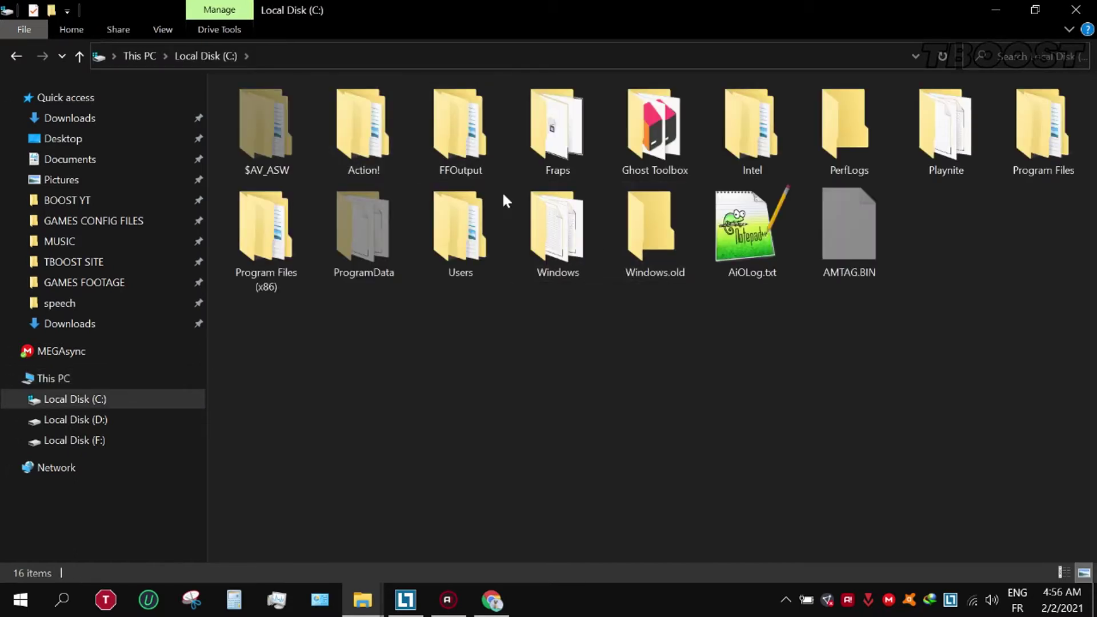
double_click(460, 220)
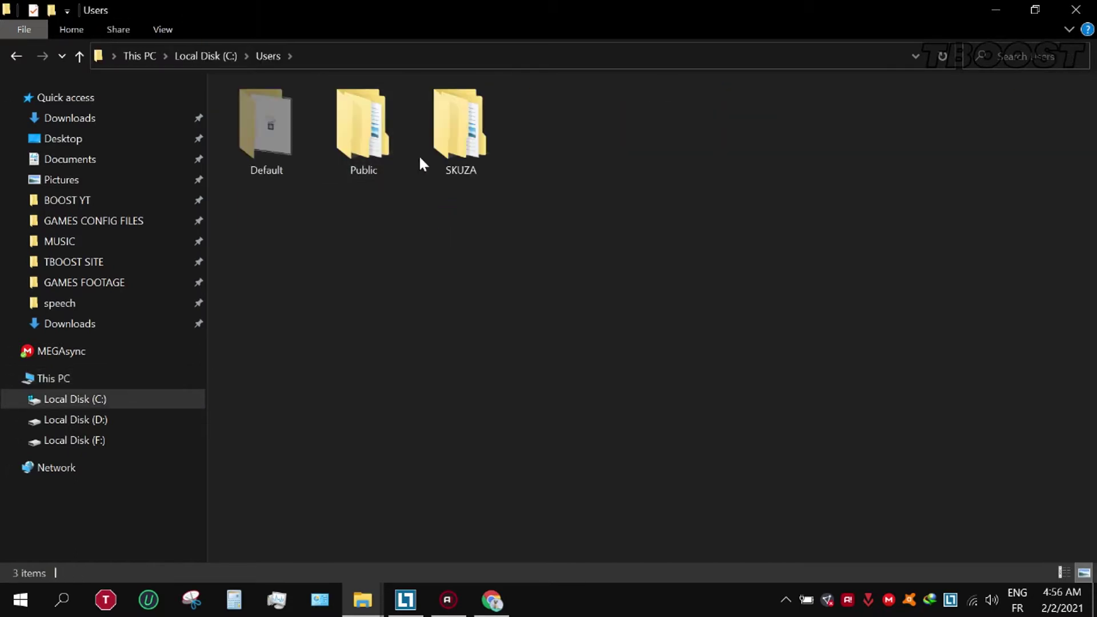
double_click(436, 155)
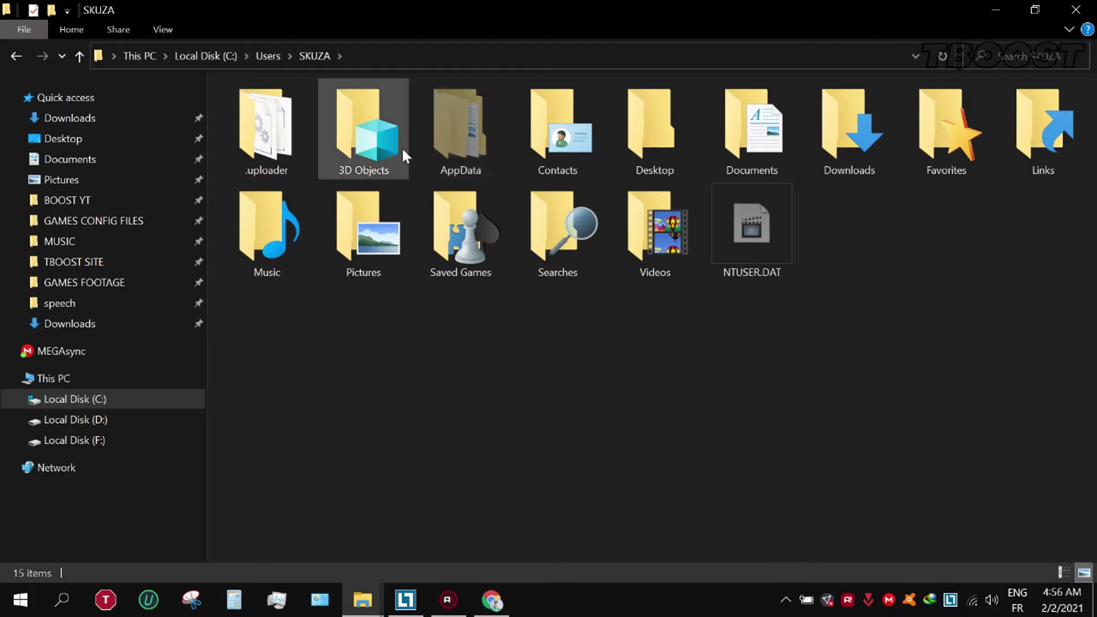
double_click(452, 137)
double_click(266, 137)
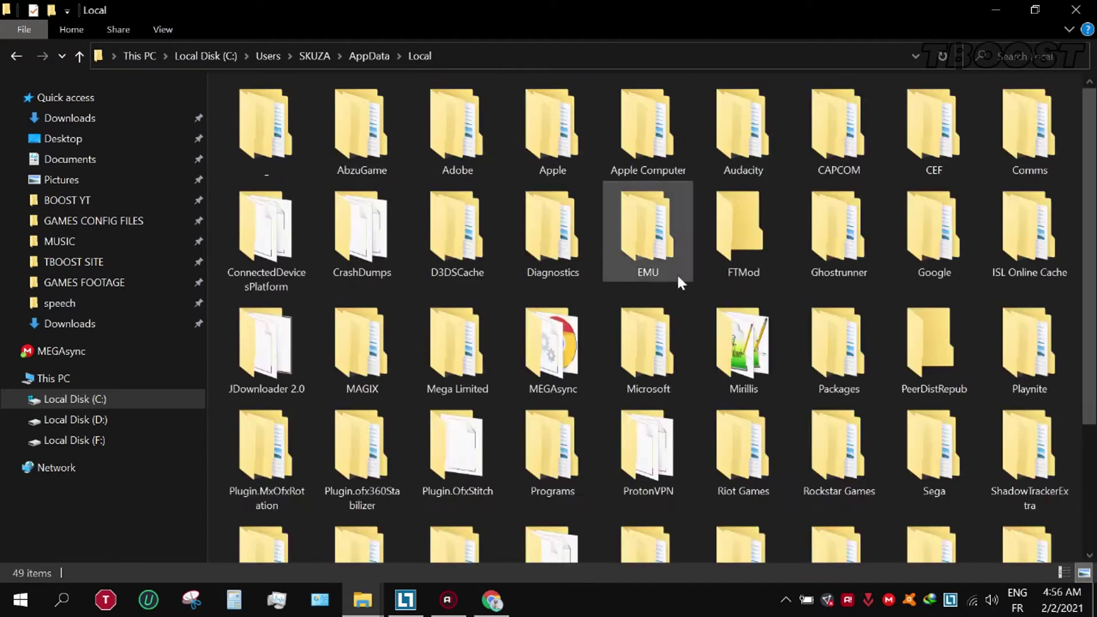
double_click(928, 443)
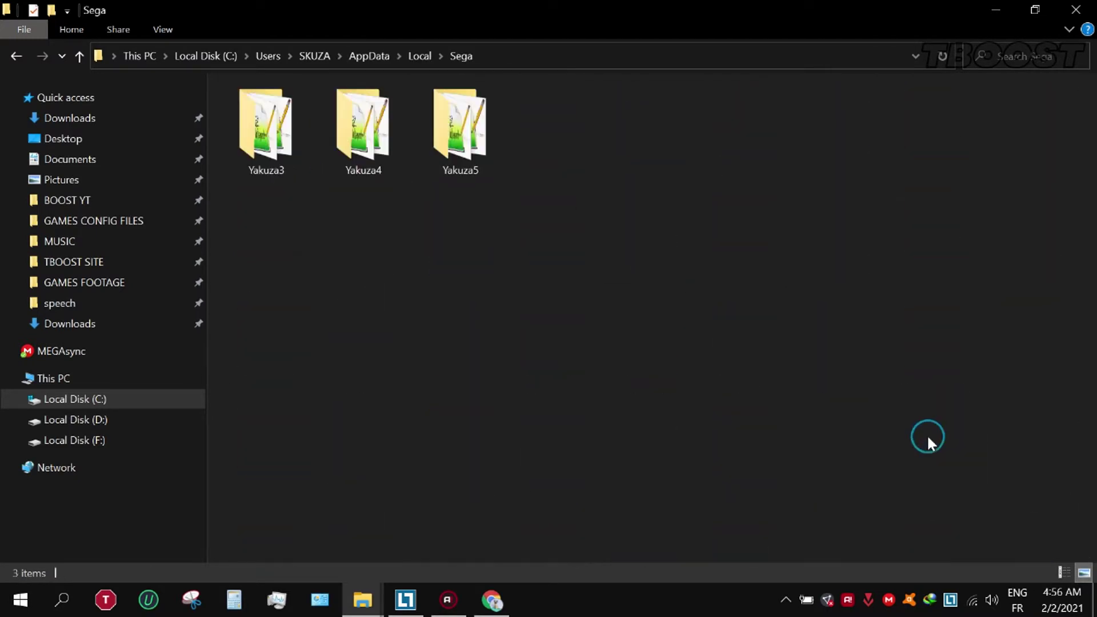
right_click(467, 273)
click(543, 388)
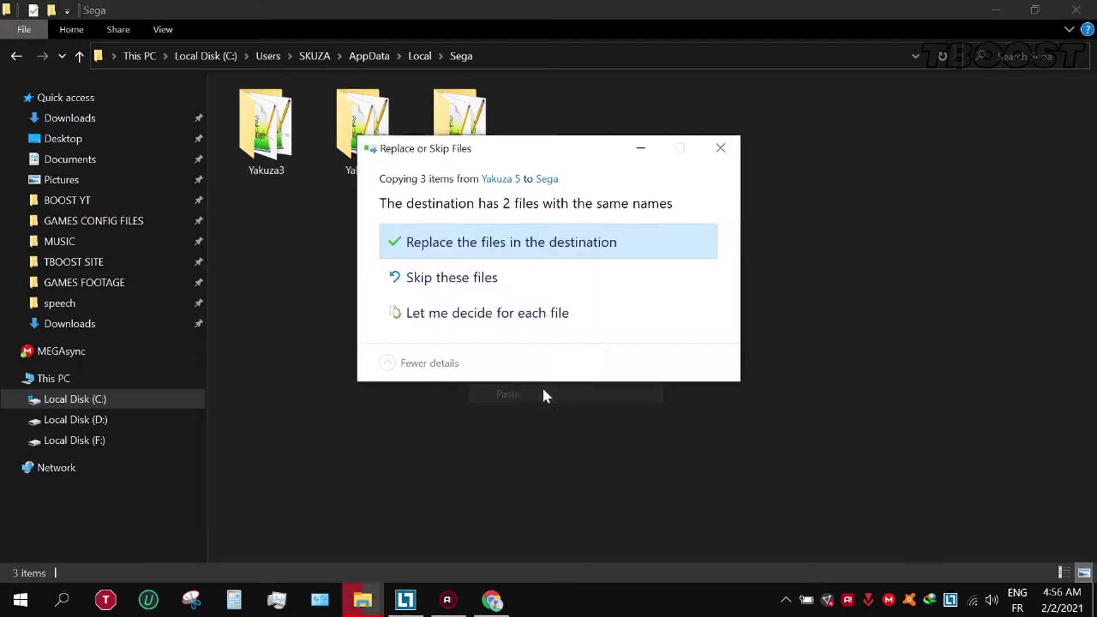
click(513, 250)
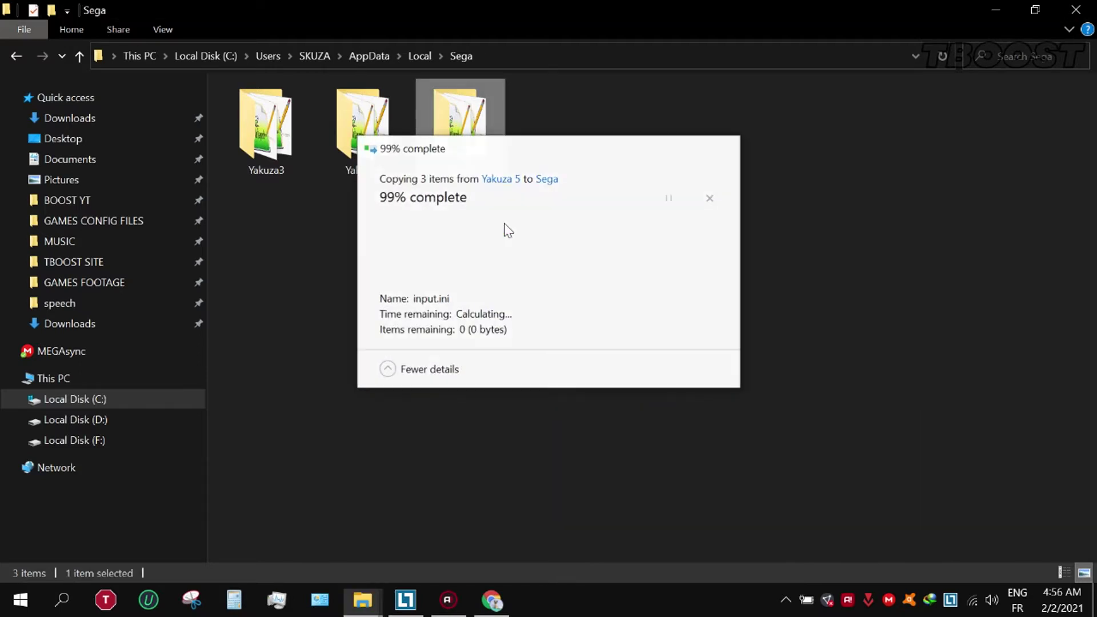
- Open Properties for both graphics.ini and input.ini in the Yakuza5 folder
double_click(484, 162)
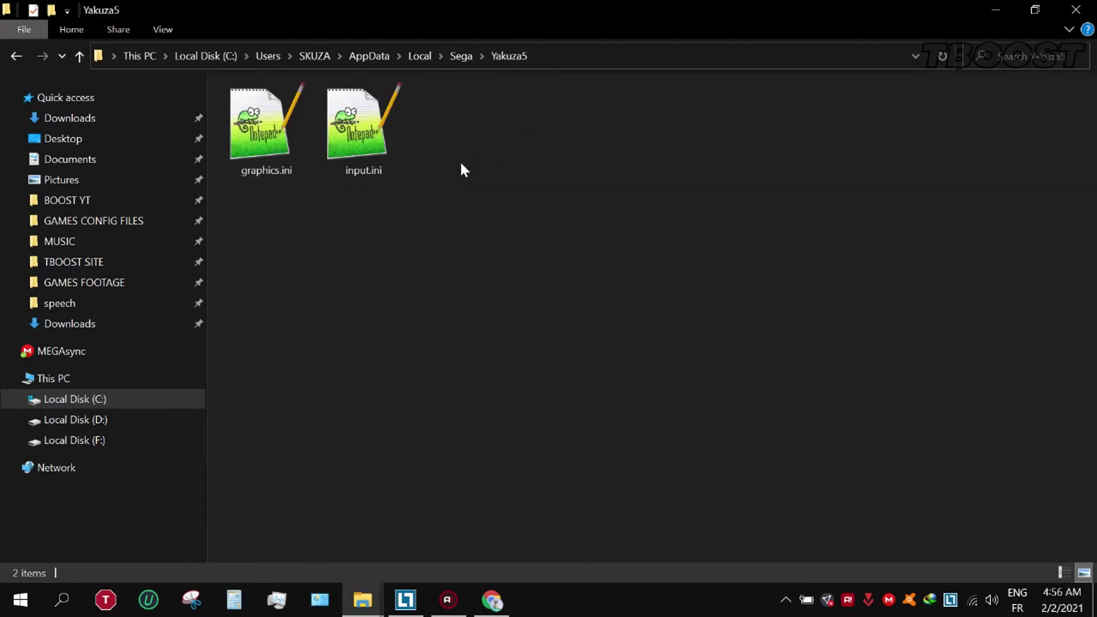
drag(460, 207, 275, 135)
right_click(275, 135)
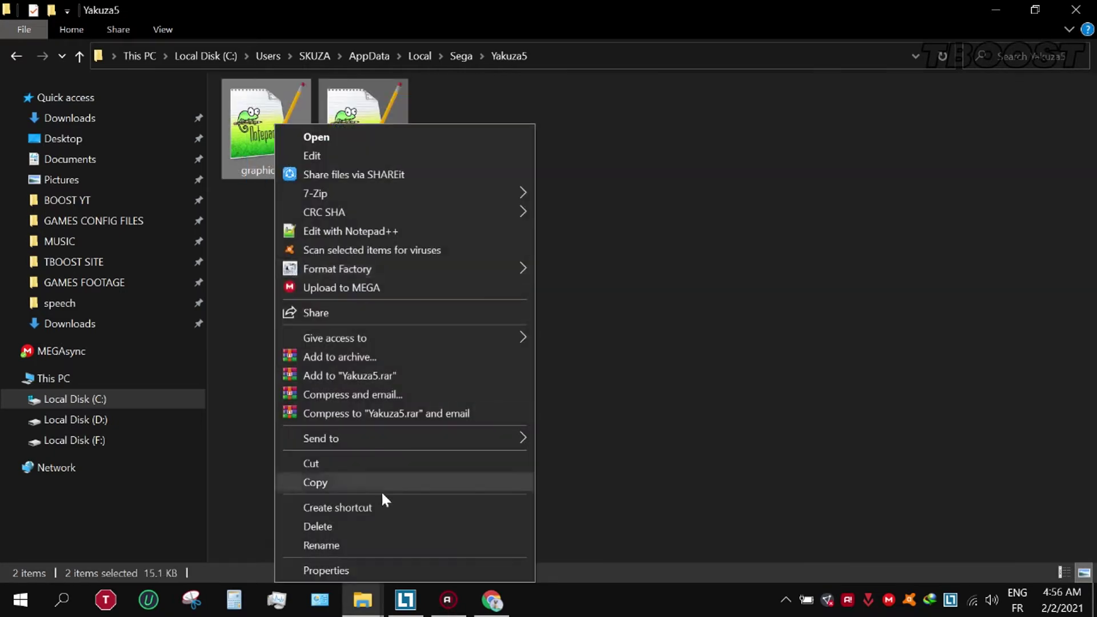
click(420, 570)
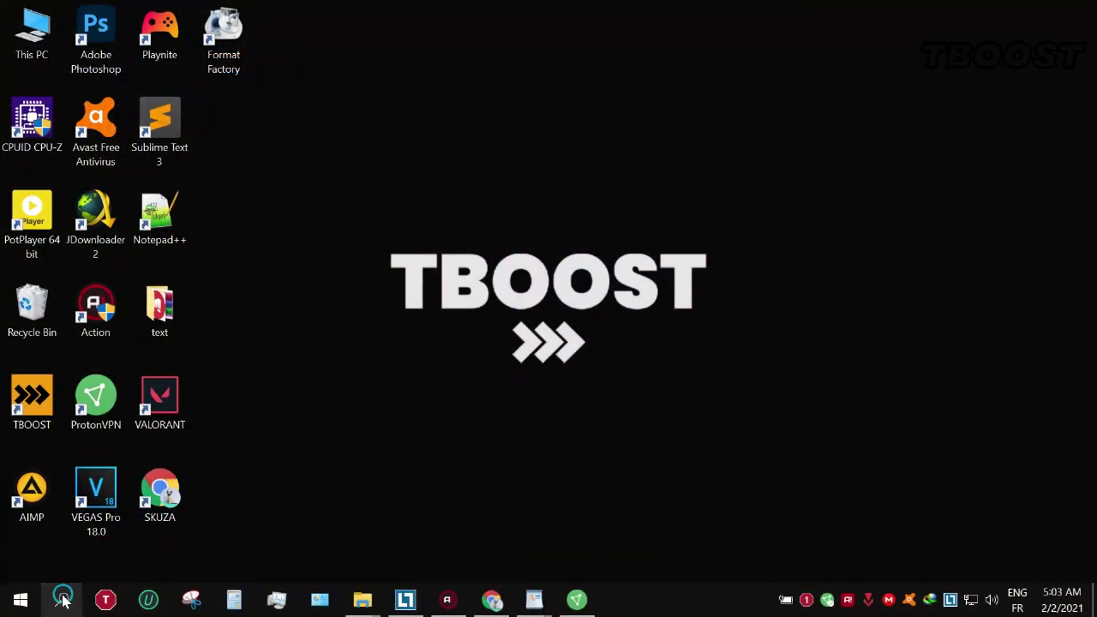
- Enable 'Show hidden files, folders, and drives' in File Explorer Options' View settings and apply it
click(62, 599)
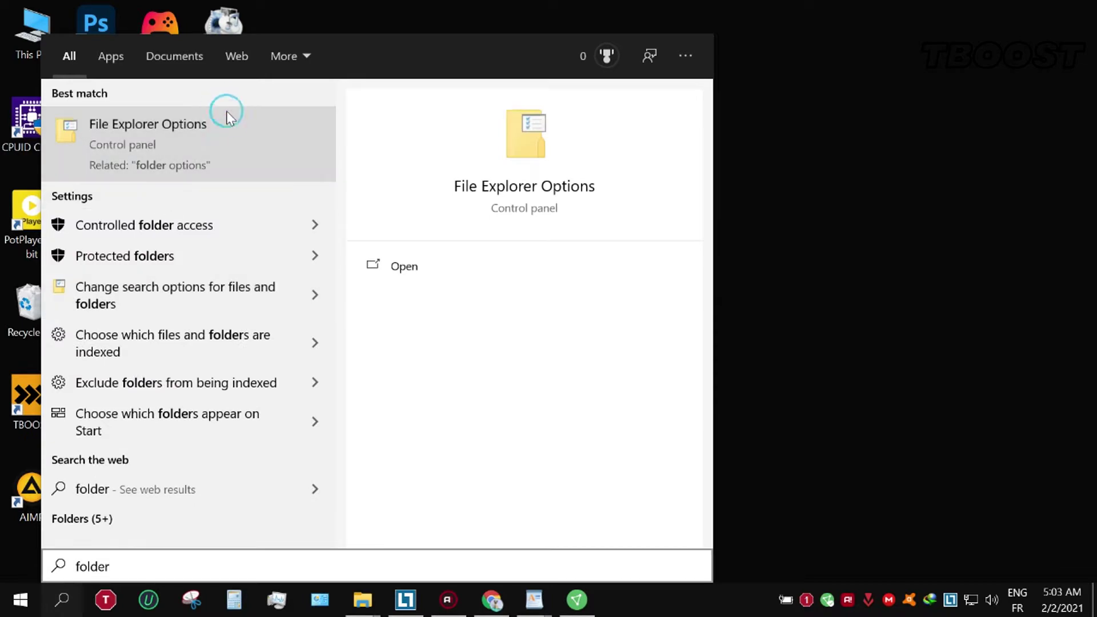
click(227, 112)
click(158, 129)
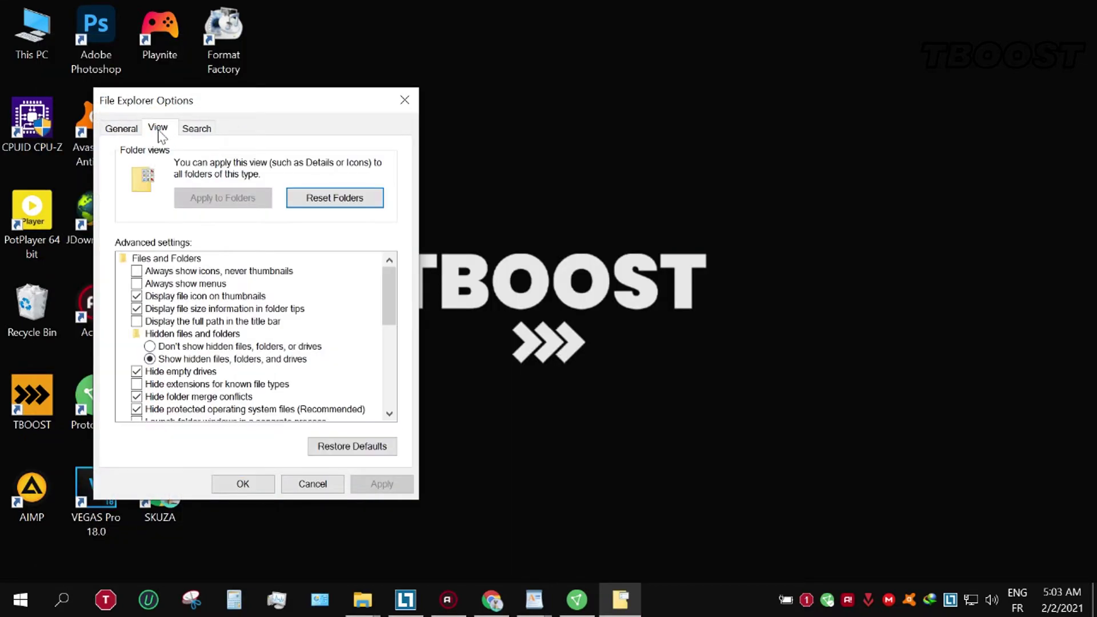
click(302, 362)
click(382, 484)
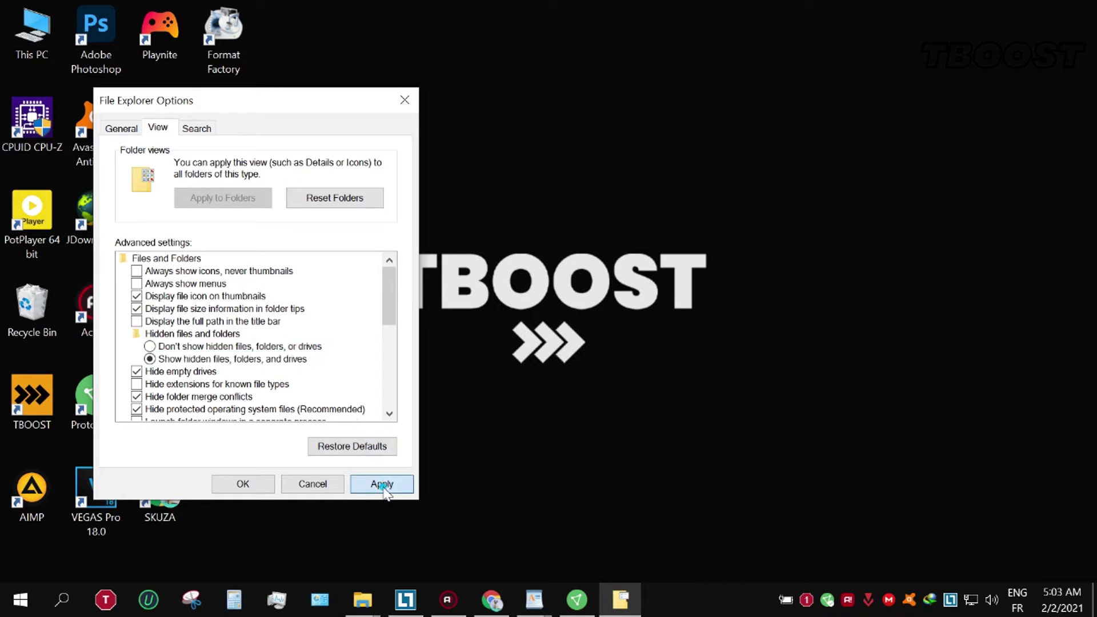
click(243, 485)
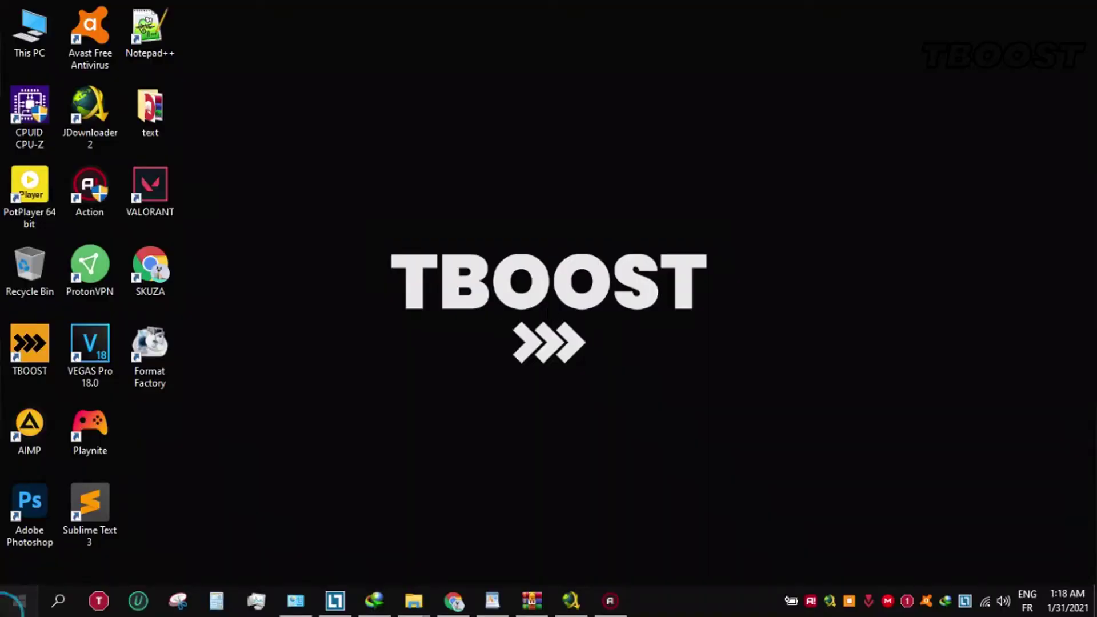
click(19, 601)
click(22, 540)
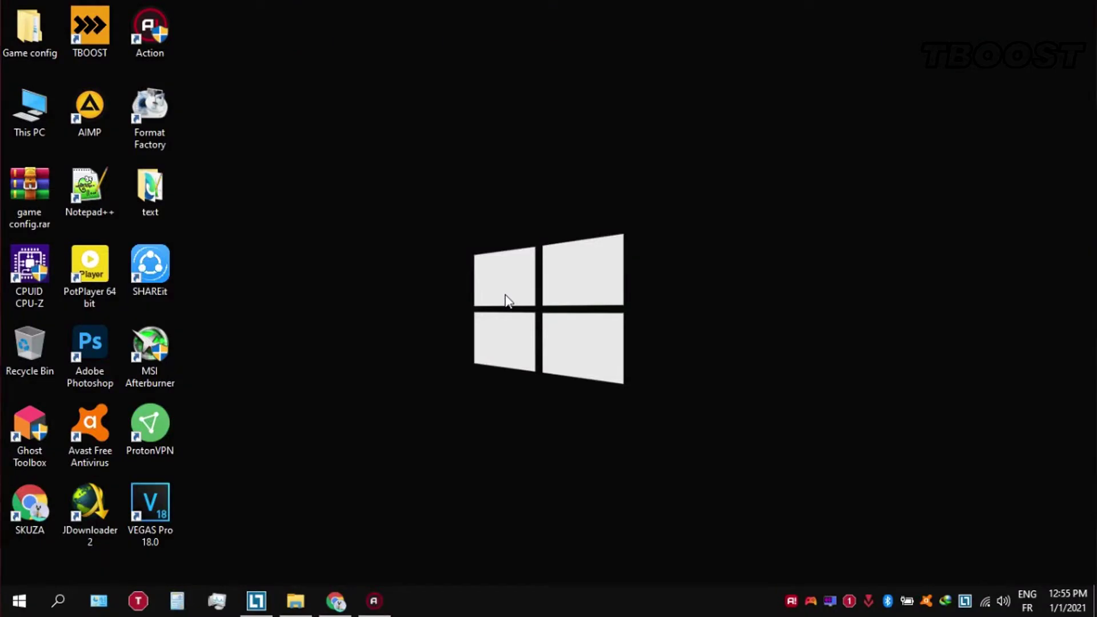
- Open Ultimate Perofrmance Command.txt from Game config > Optimizations in Notepad++
double_click(39, 19)
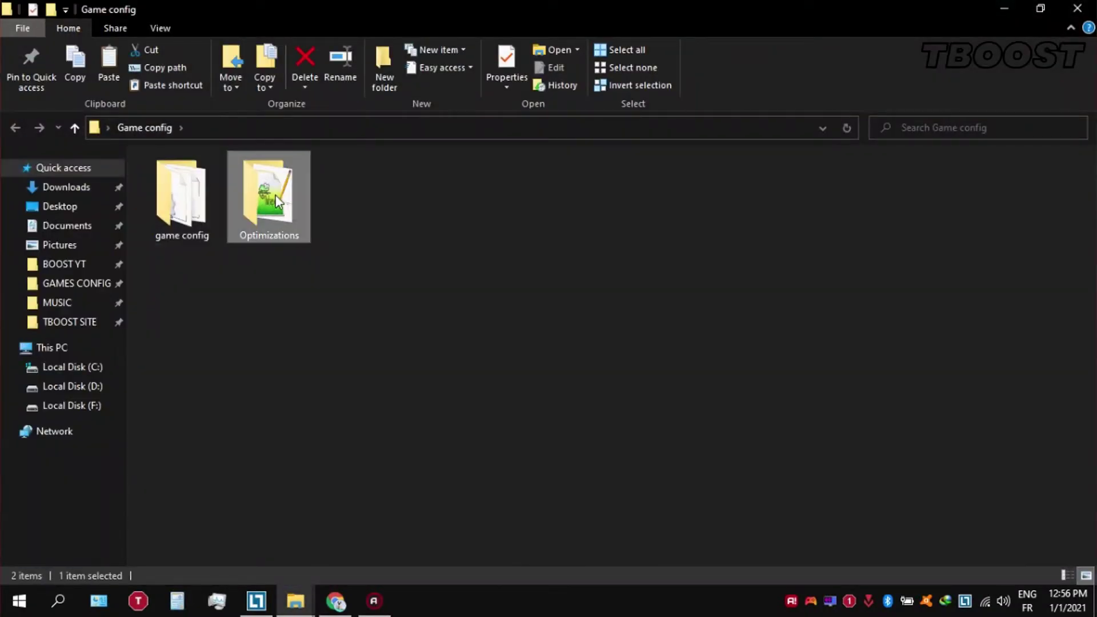
double_click(275, 200)
click(277, 200)
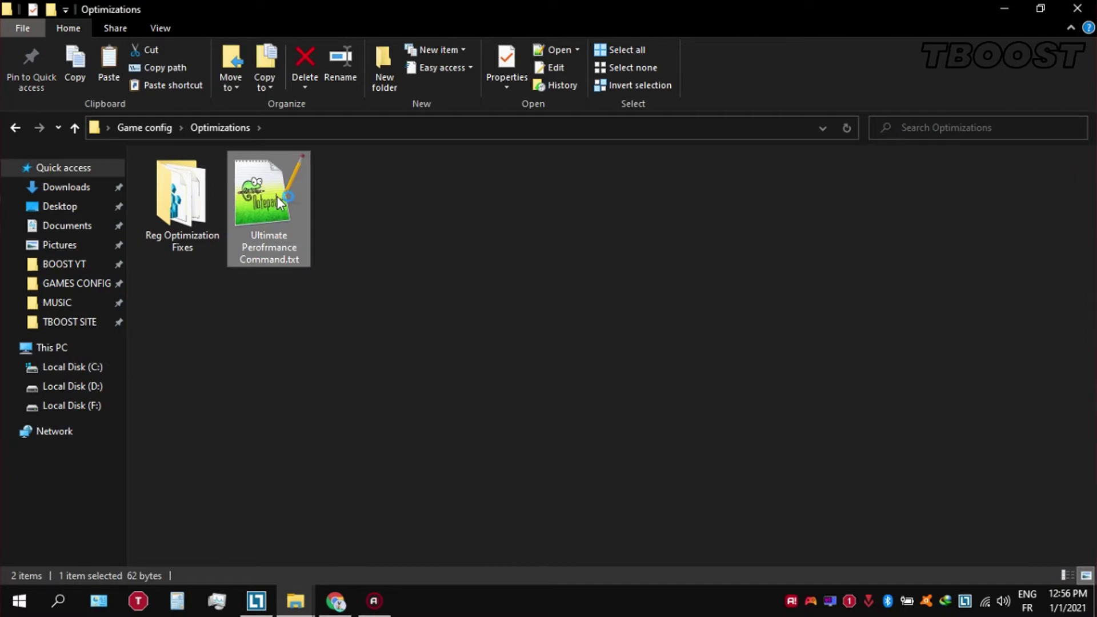
double_click(277, 197)
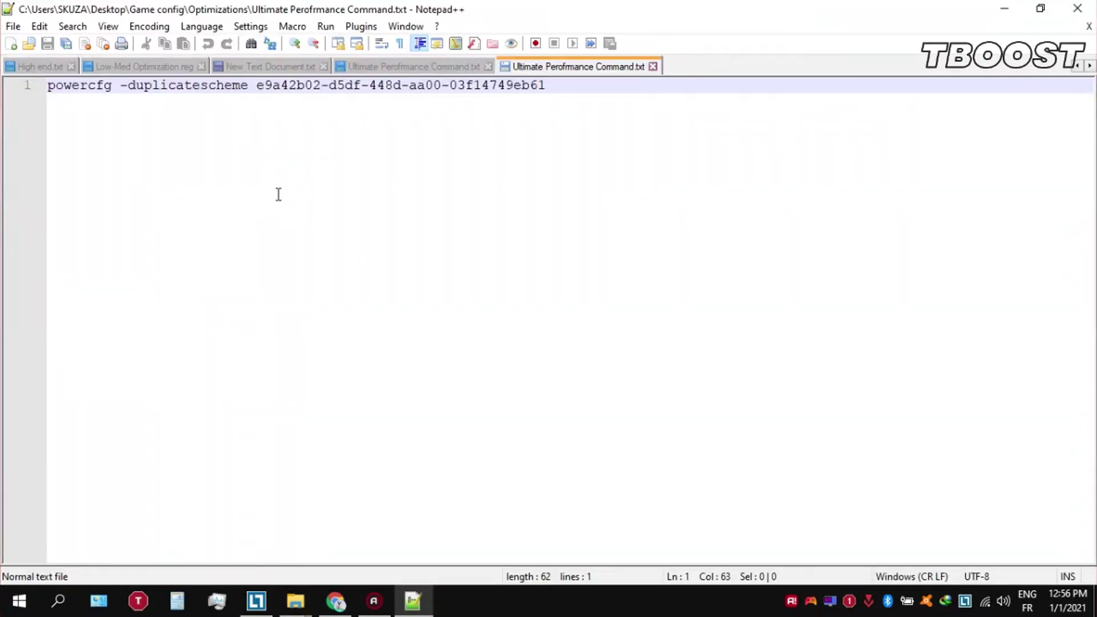
- Copy the powercfg -duplicatescheme command line and search Start for cmd
key(shift+Home)
right_click(127, 88)
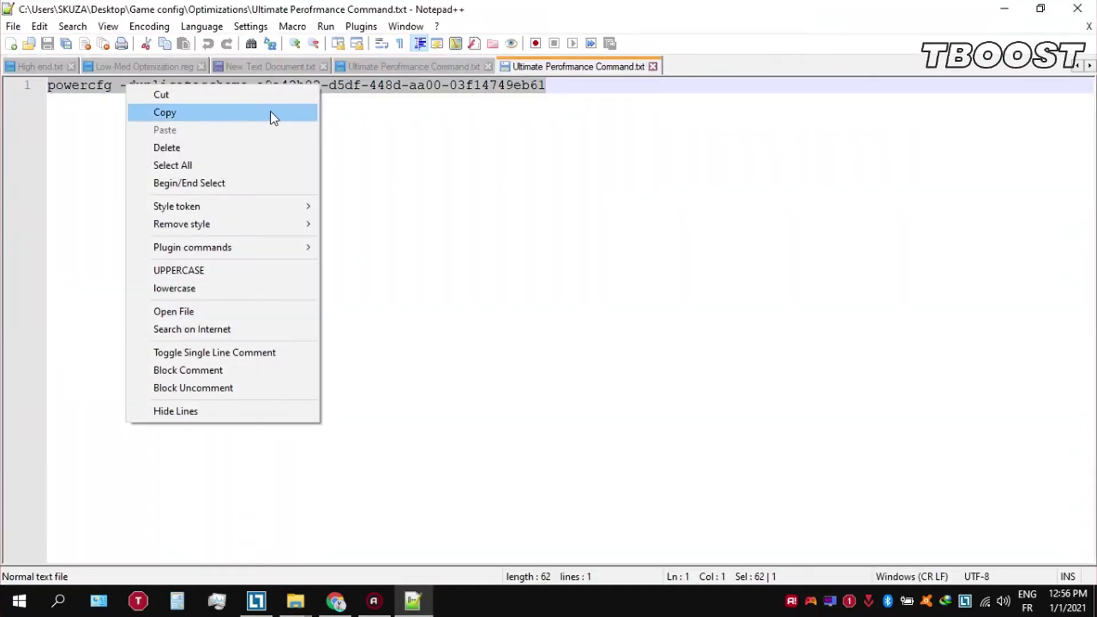
click(270, 110)
key(super)
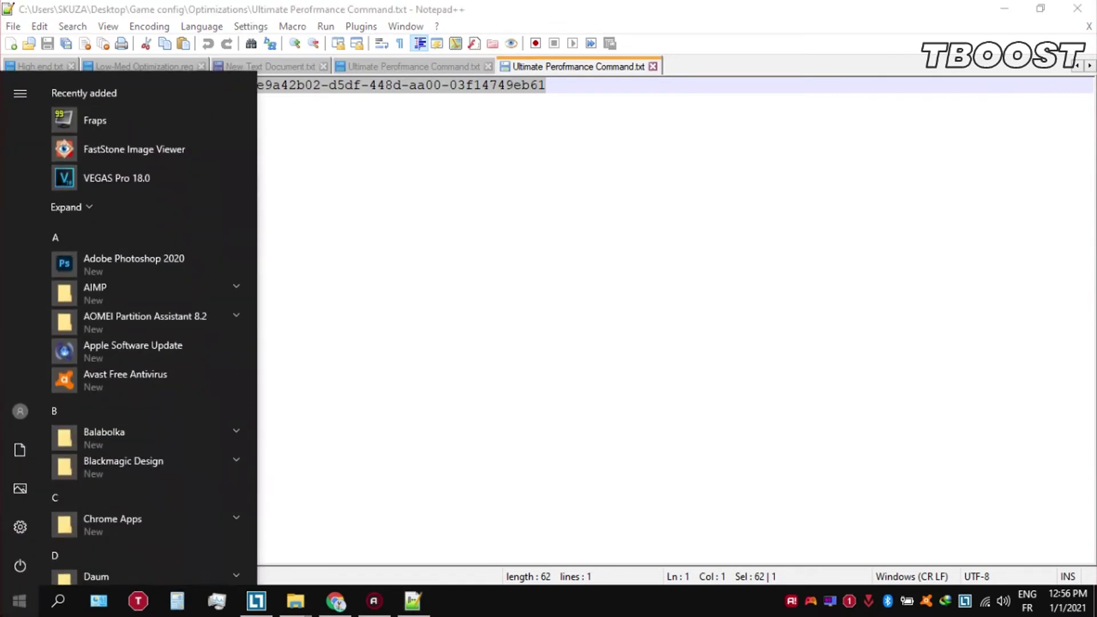
text(cmd)
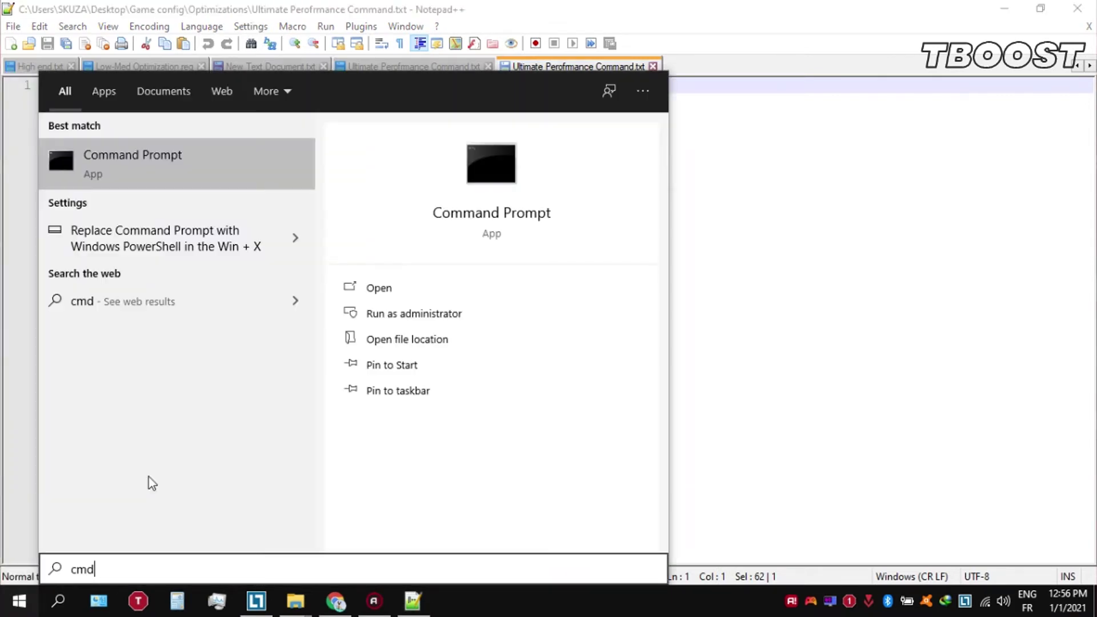
- Paste and run the powercfg -duplicatescheme command in an administrator Command Prompt, then close it
right_click(162, 155)
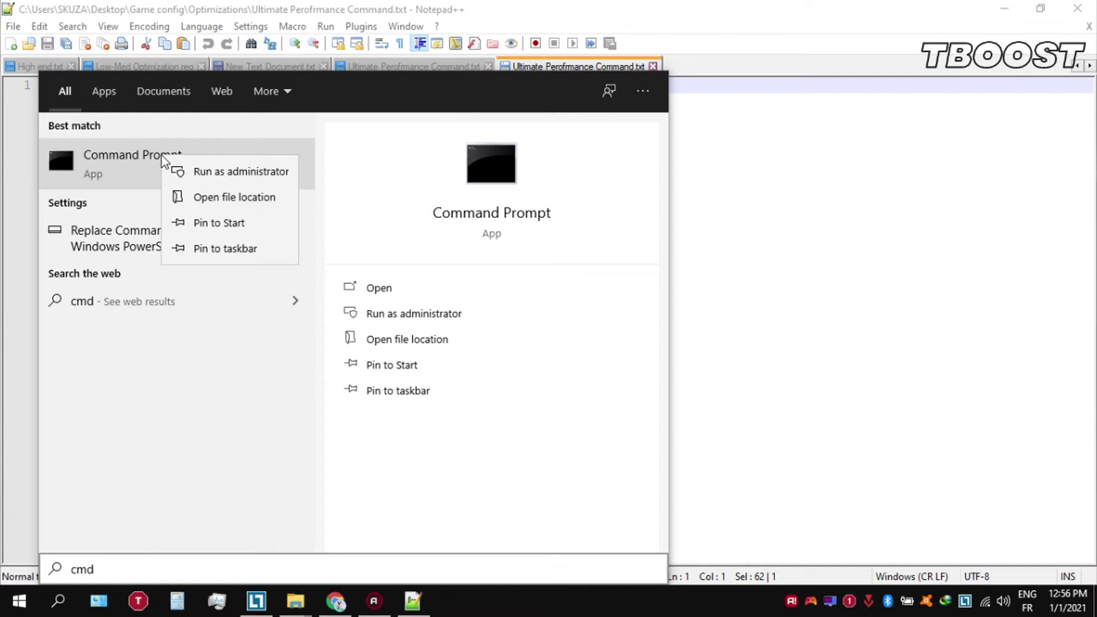
click(253, 172)
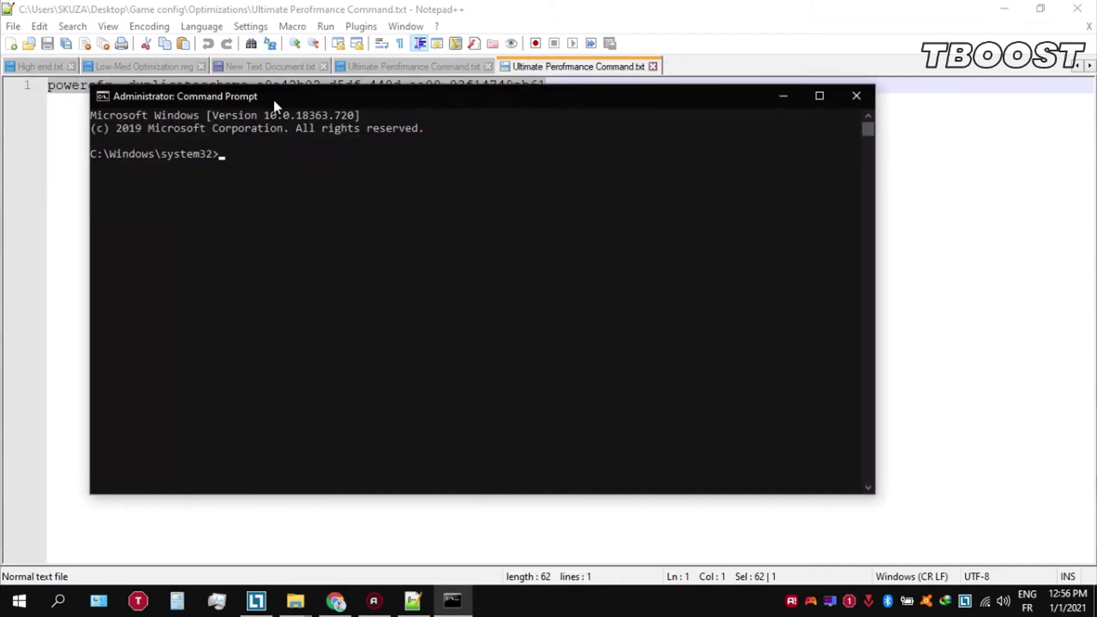
right_click(273, 99)
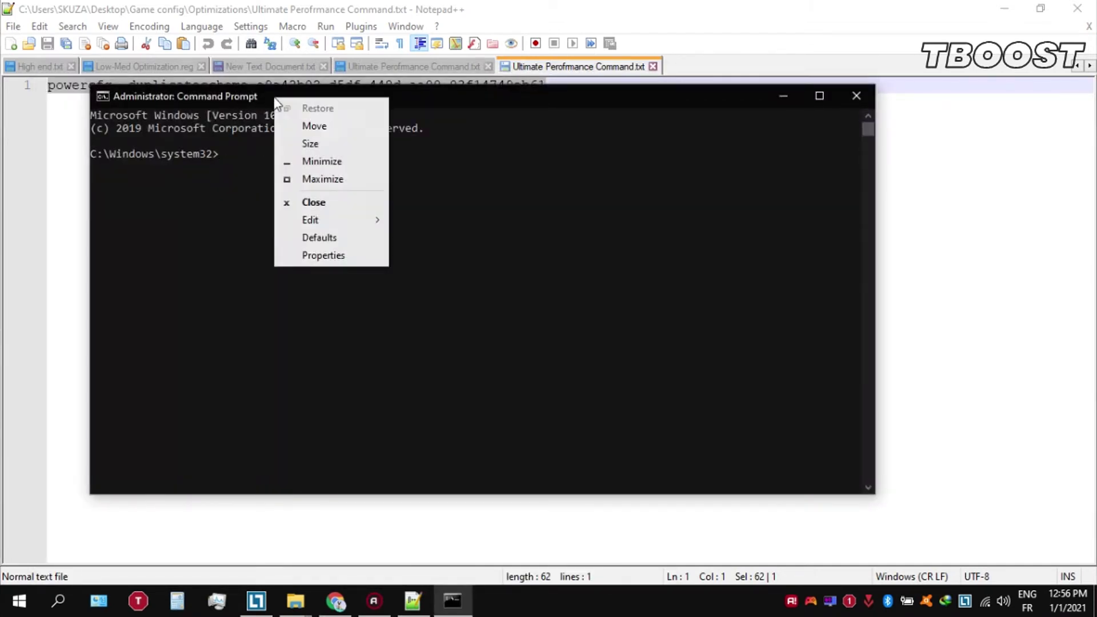
mouse_move(355, 220)
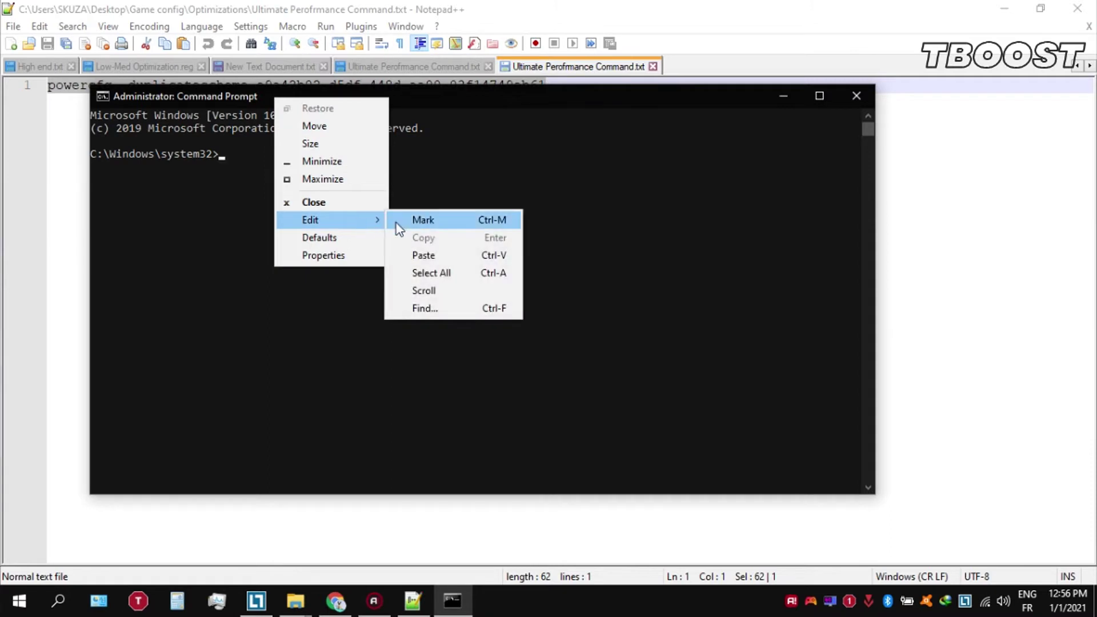
click(442, 258)
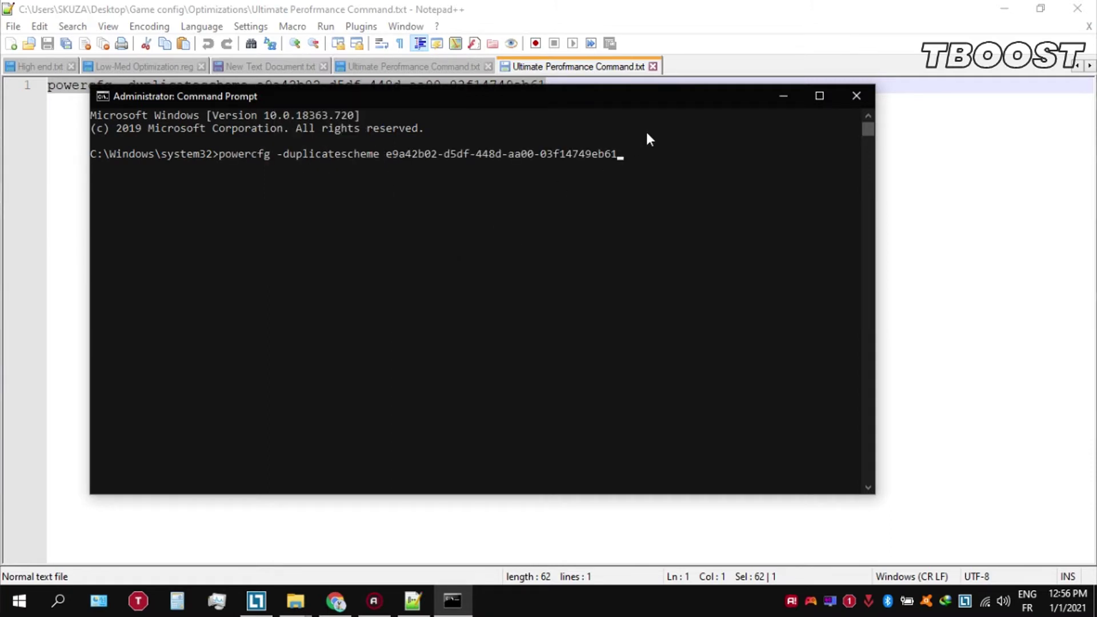
key(Return)
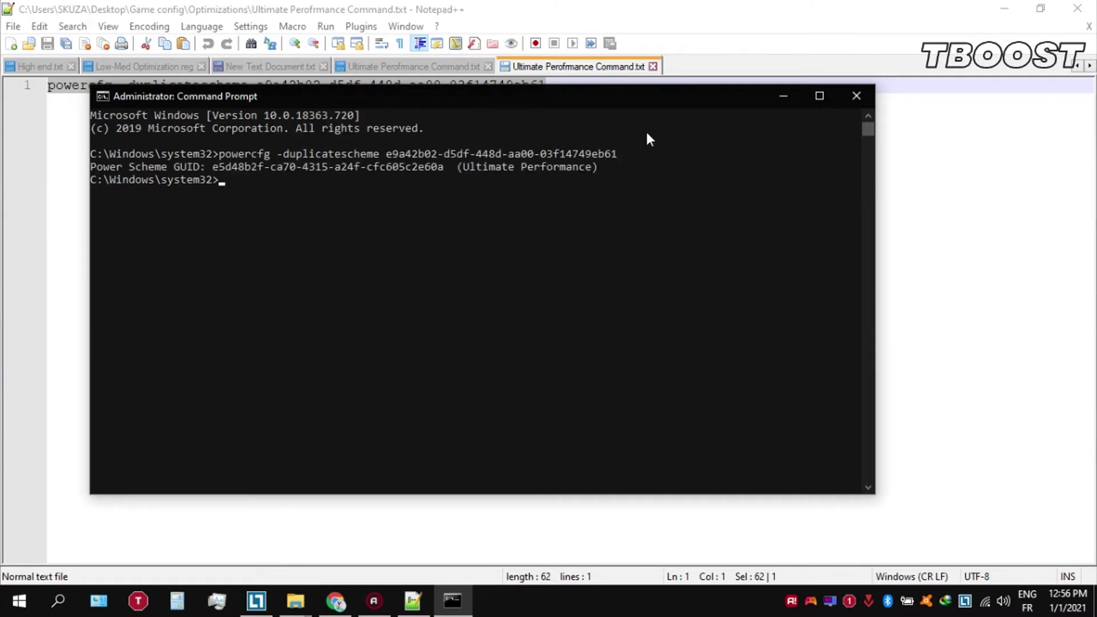
click(858, 96)
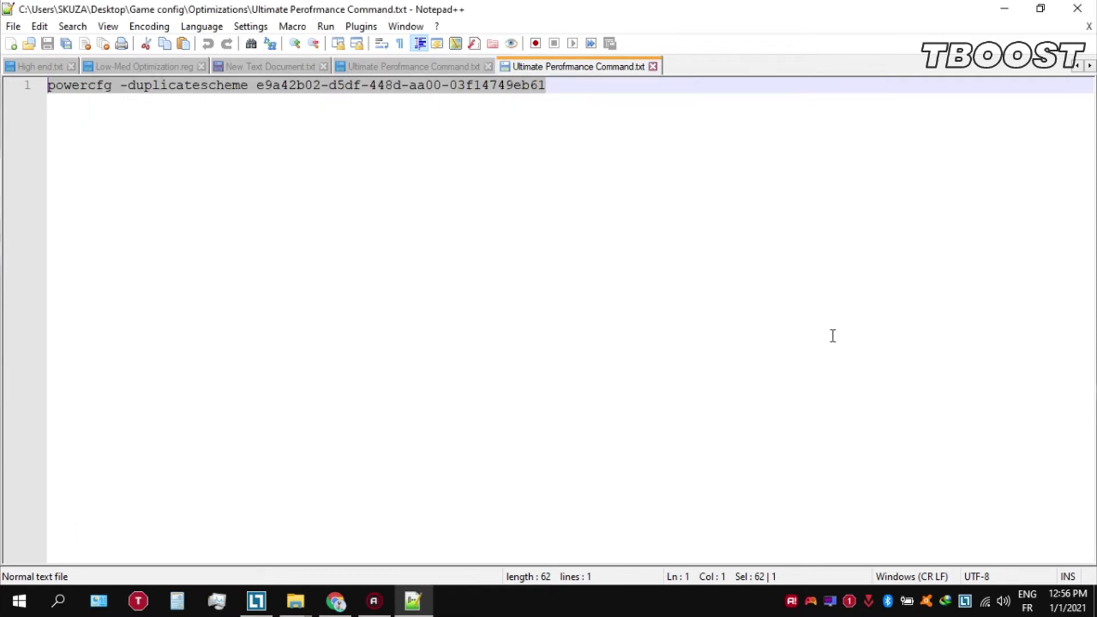
right_click(910, 593)
- Choose Power Options from the system tray power icon's menu
click(932, 566)
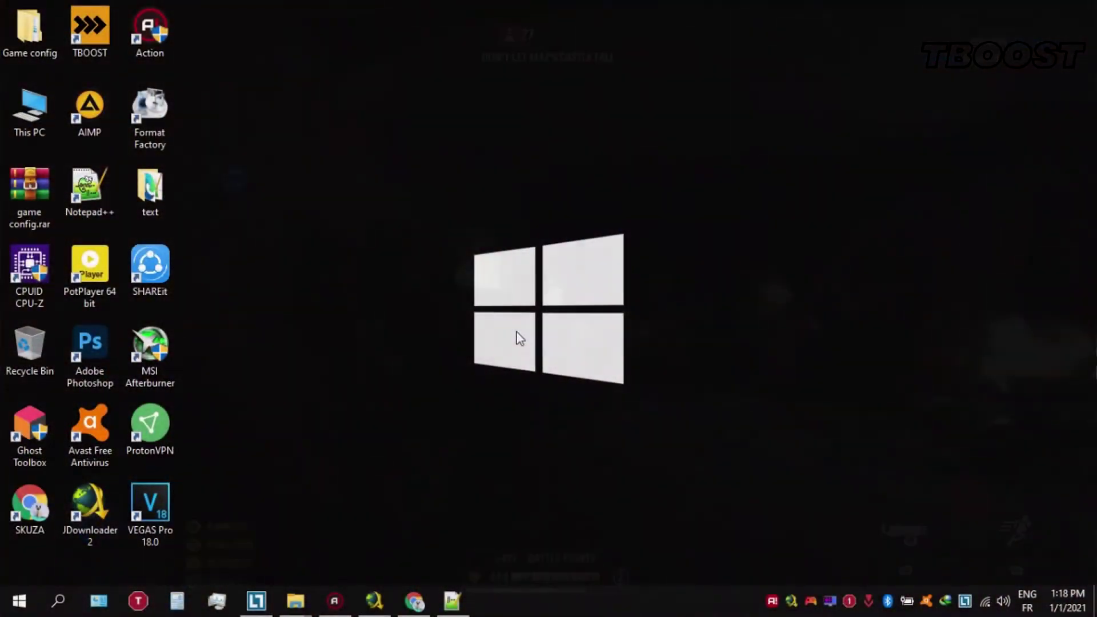
- Open Game config > Optimizations > Reg Optimization Fixes and select all the .reg files
double_click(22, 38)
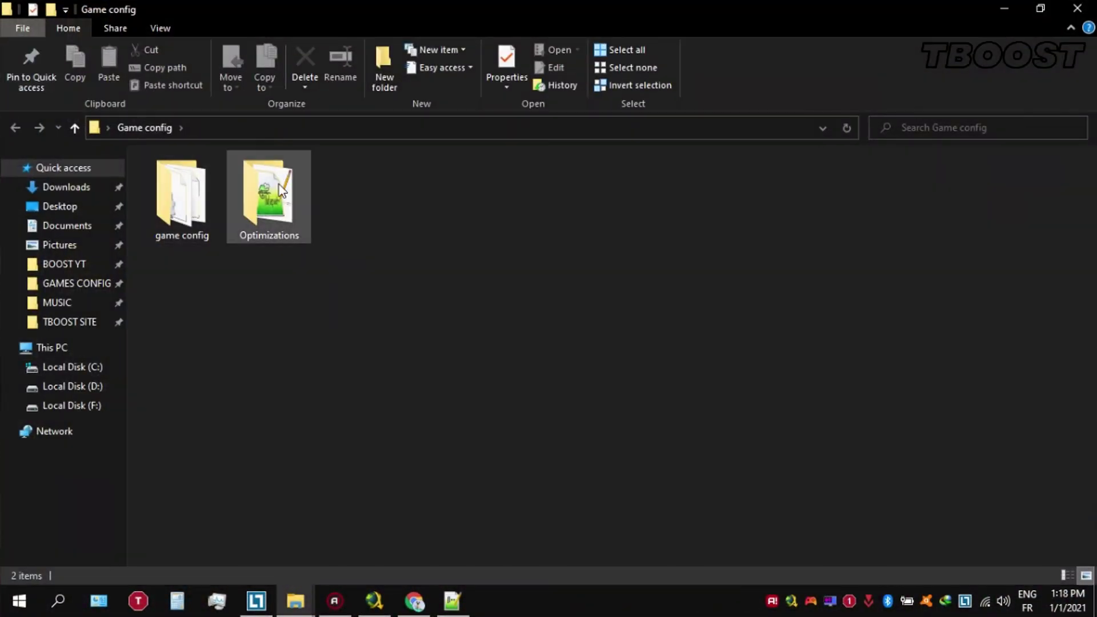
double_click(279, 184)
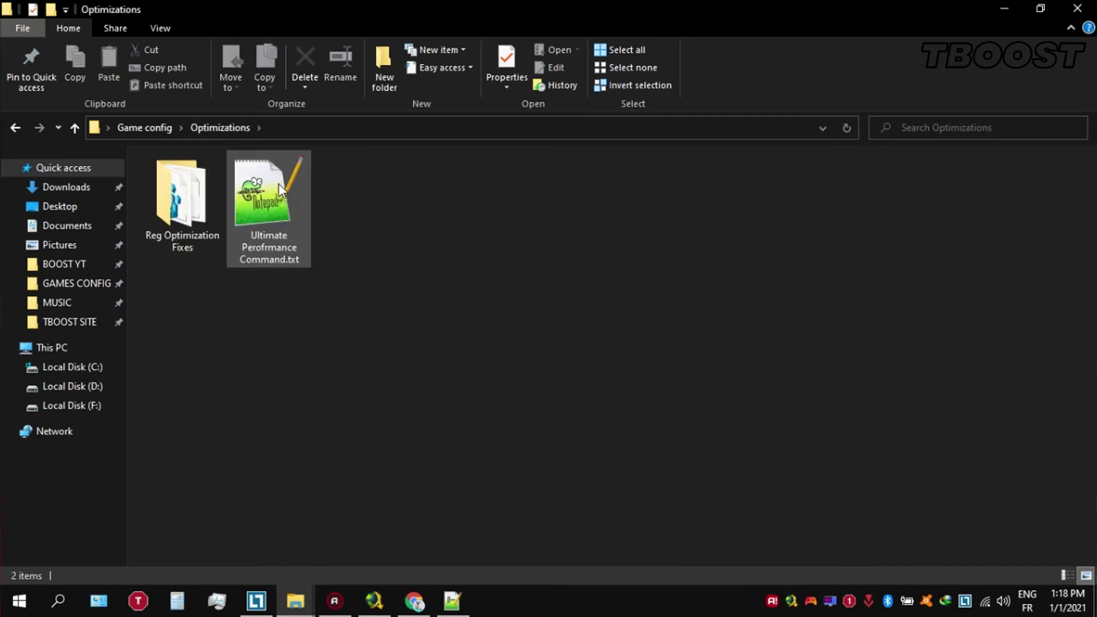
double_click(194, 200)
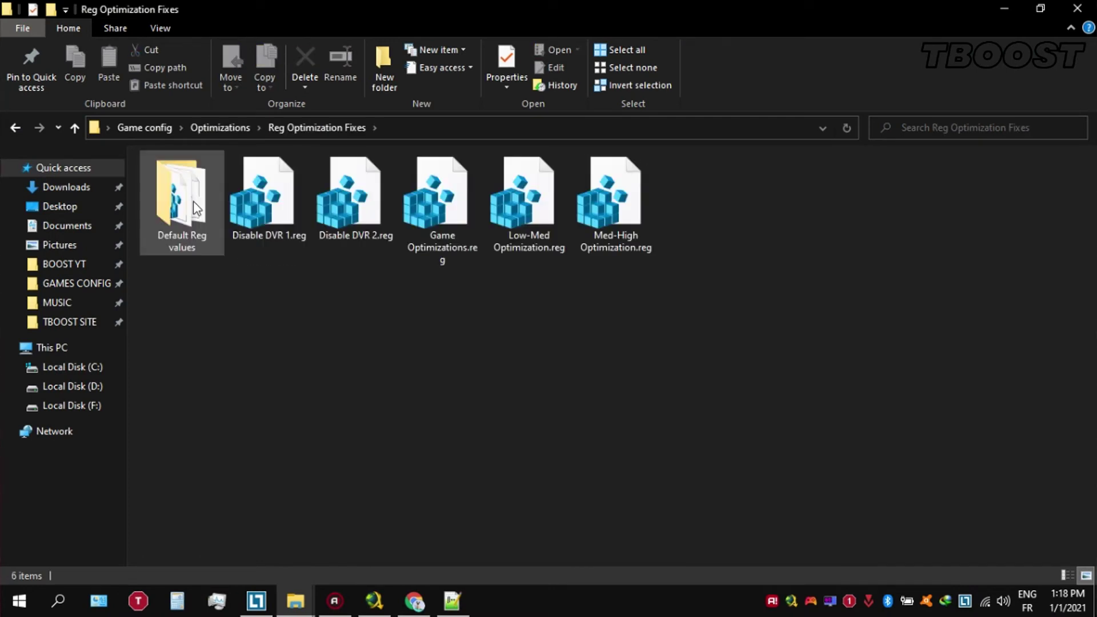
drag(274, 258, 658, 177)
- Merge Disable DVR 1, Disable DVR 2, Game Optimizations and Low-Med Optimization .reg files, confirming each
double_click(276, 212)
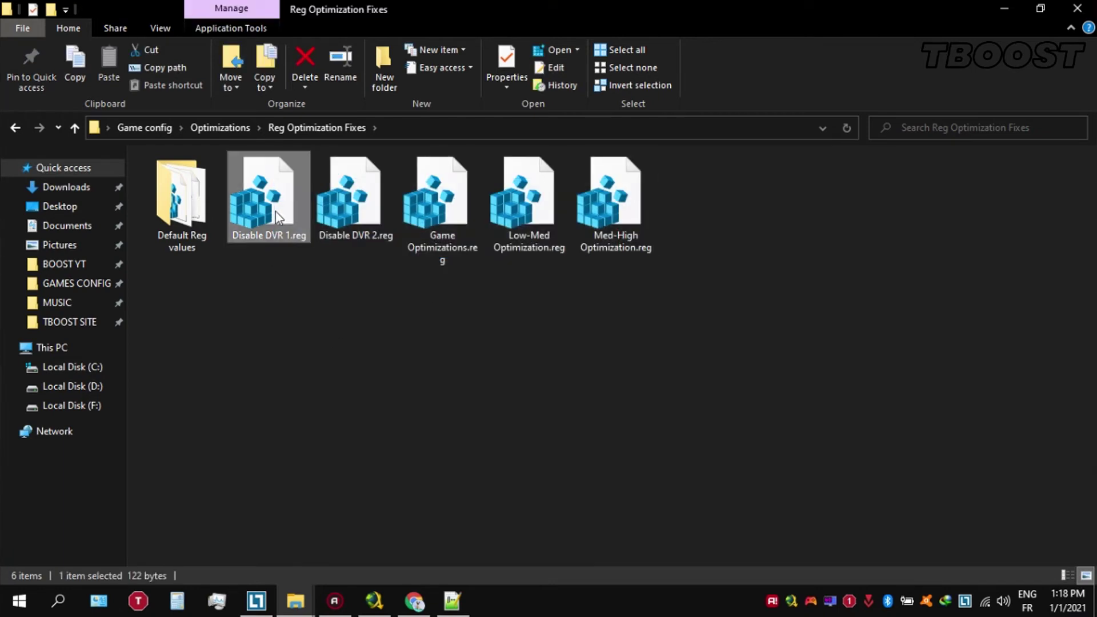
click(666, 327)
click(713, 302)
double_click(379, 223)
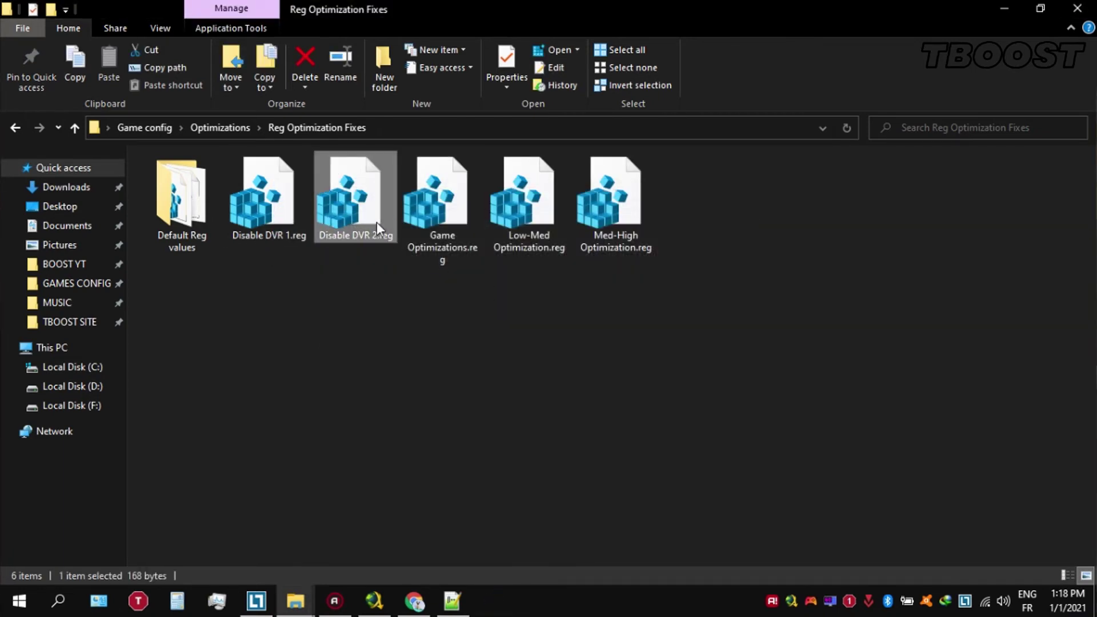
click(659, 325)
click(711, 303)
double_click(461, 221)
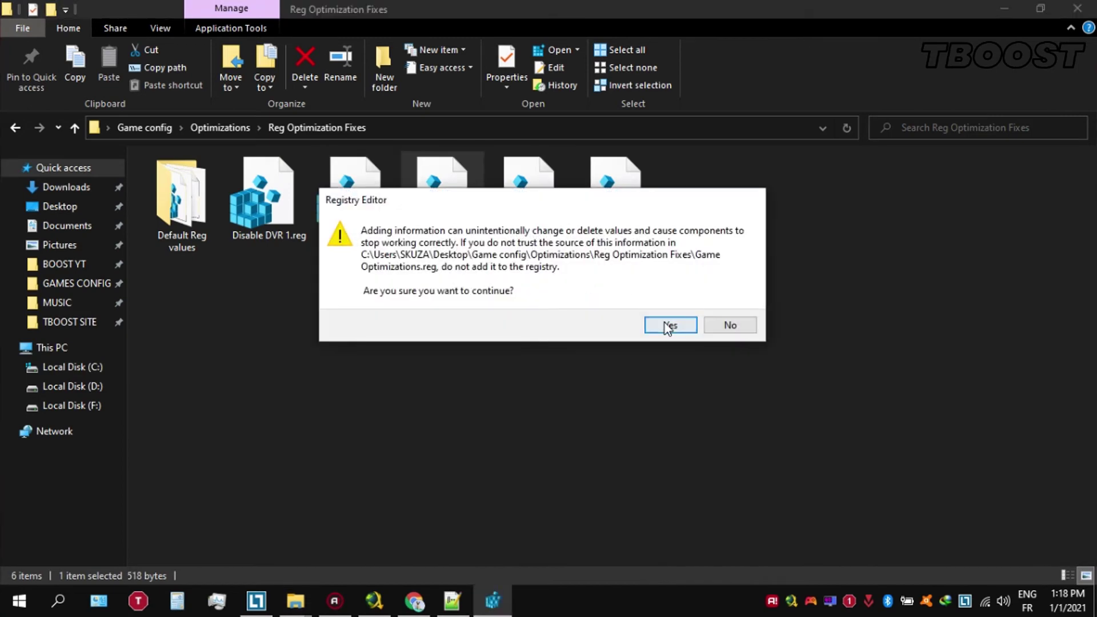
click(667, 325)
click(713, 302)
double_click(556, 233)
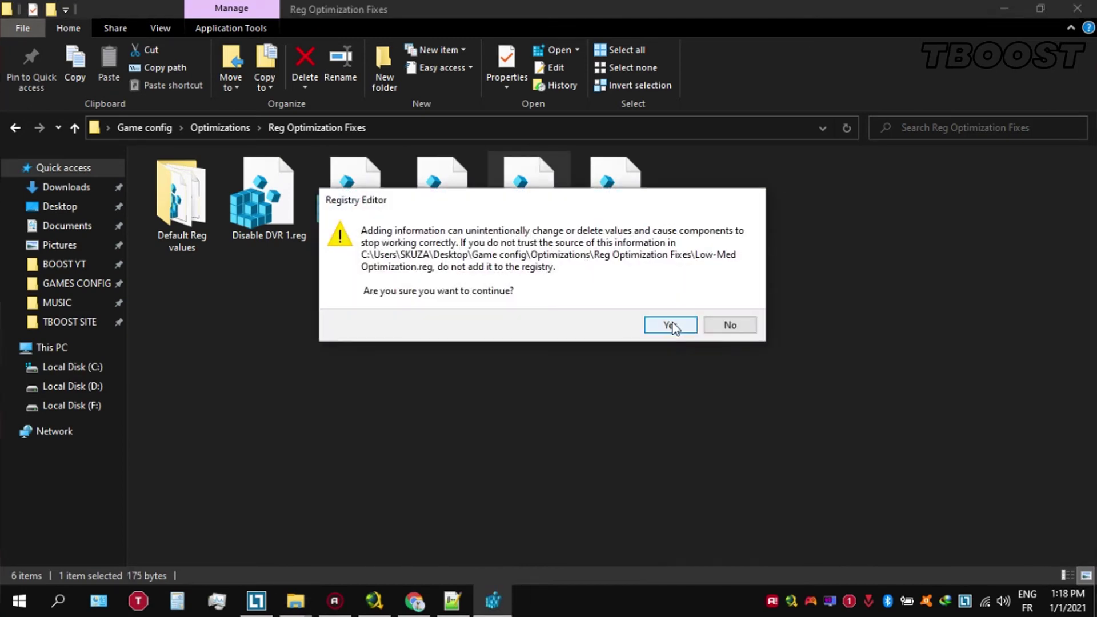
click(672, 325)
click(722, 301)
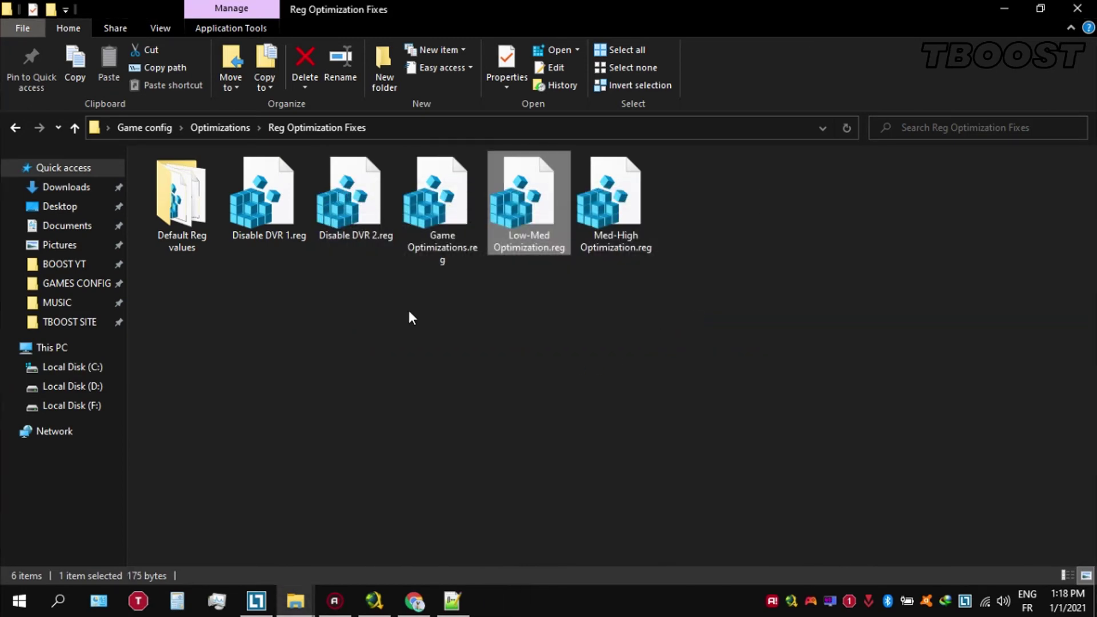
- Inspect the four Re-Enable files in Default Reg values, then return to Reg Optimization Fixes
double_click(205, 218)
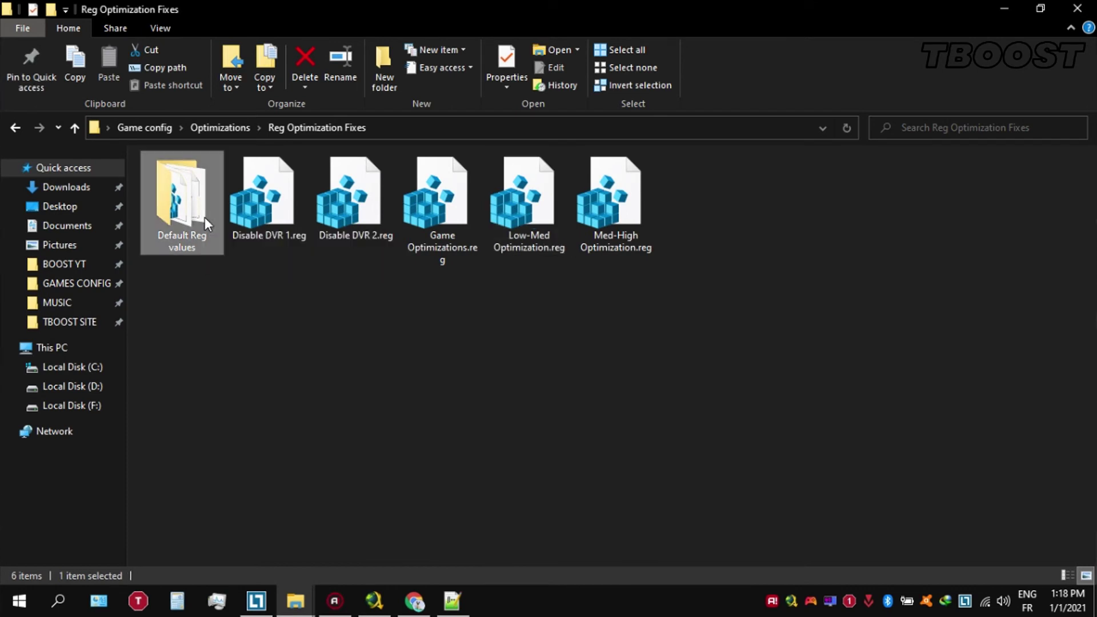
drag(173, 283, 494, 167)
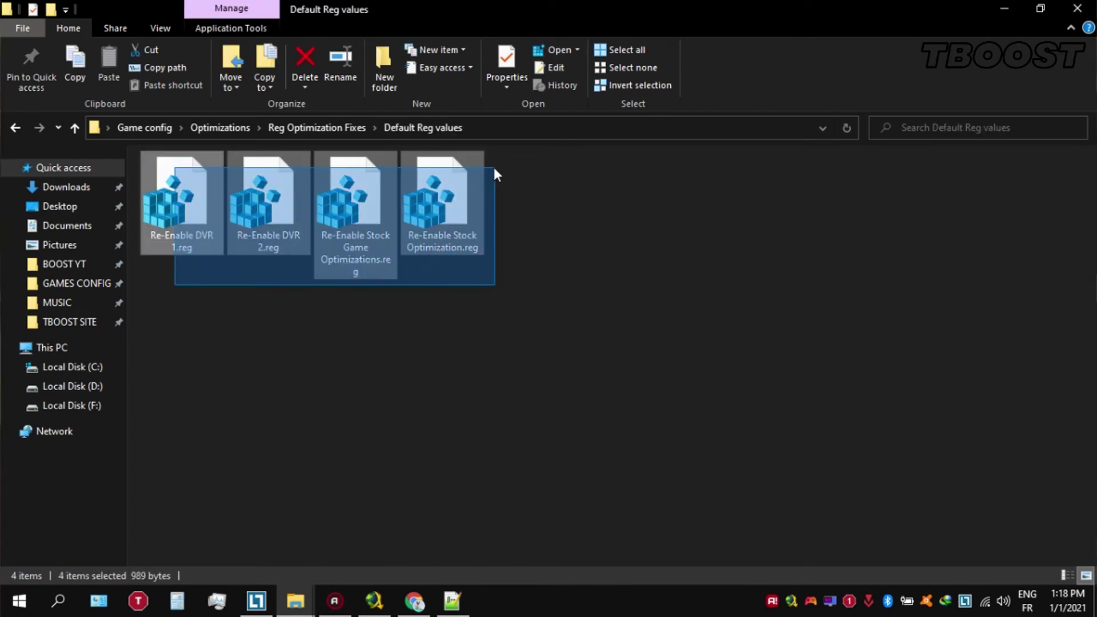
click(505, 176)
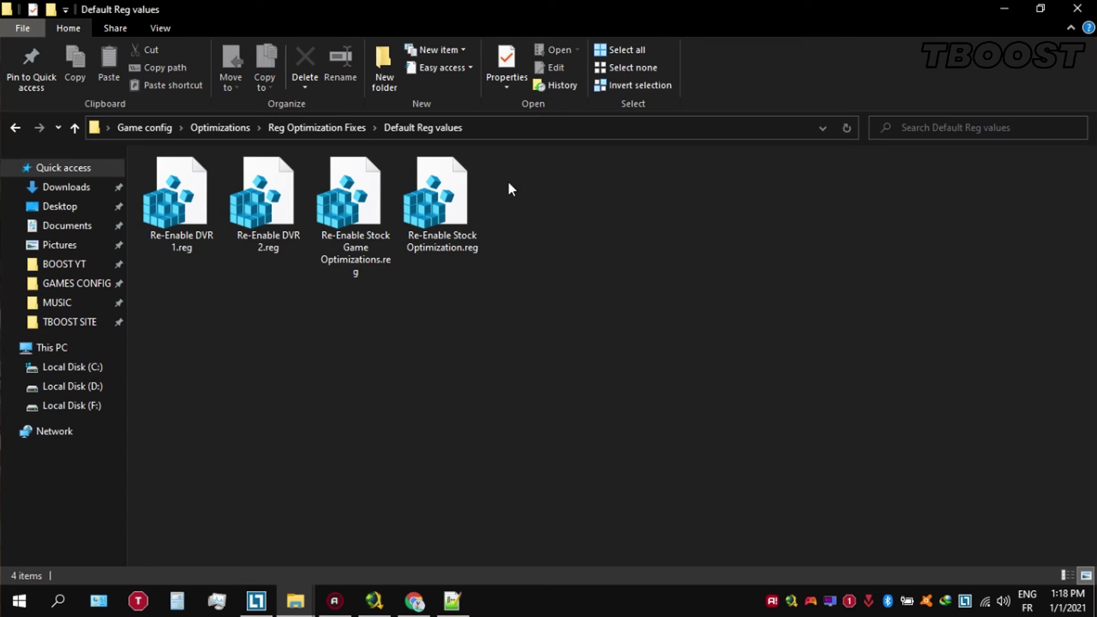
click(318, 128)
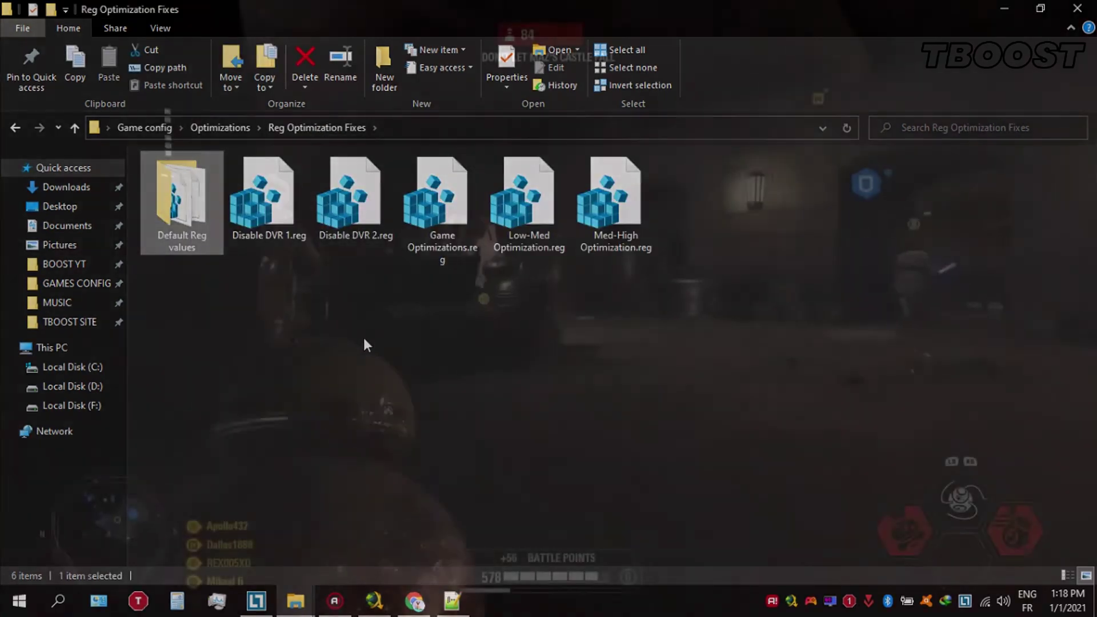